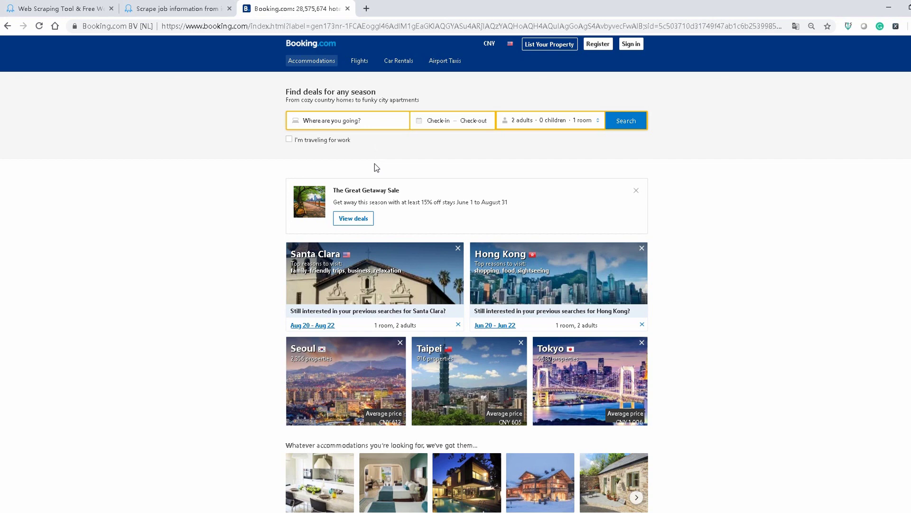
# Enter Hongkong as the Booking.com destination and pick Hong Kong, Hong Kong
pyautogui.click(355, 123)
pyautogui.write('H')
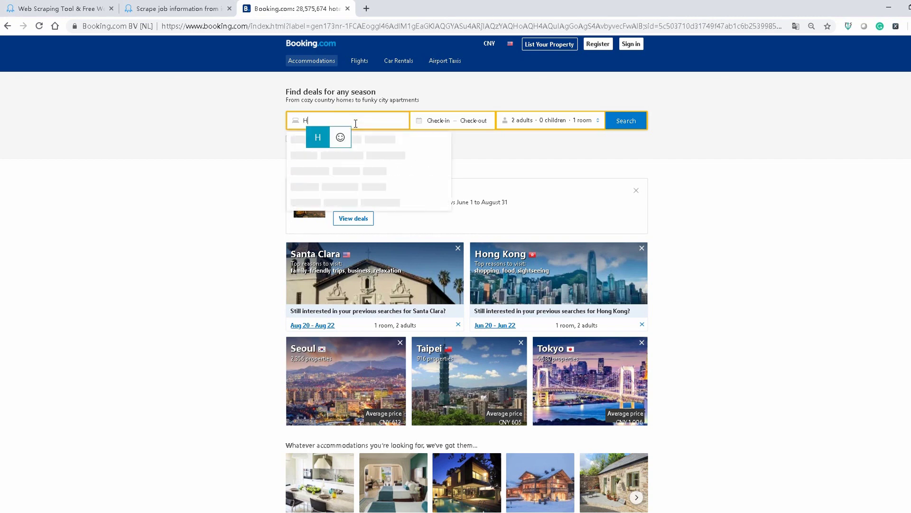
pyautogui.write("on'gkong")
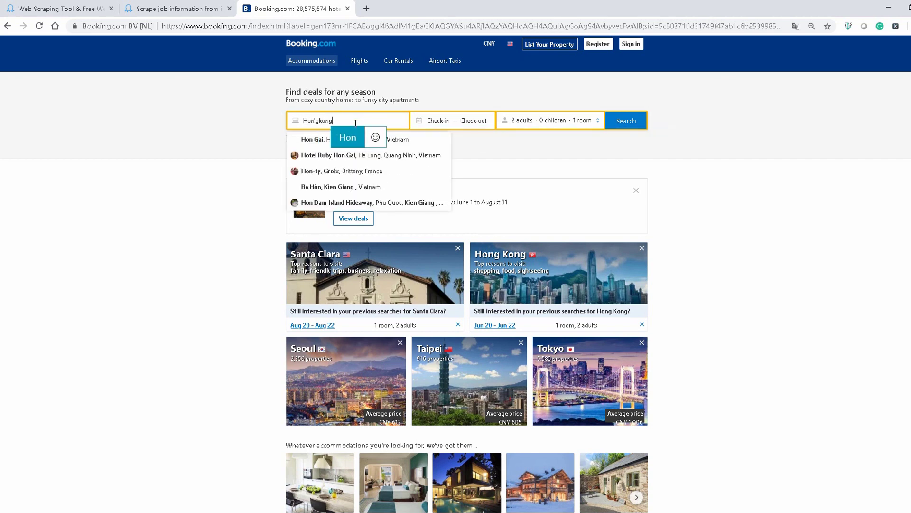
pyautogui.press('Return')
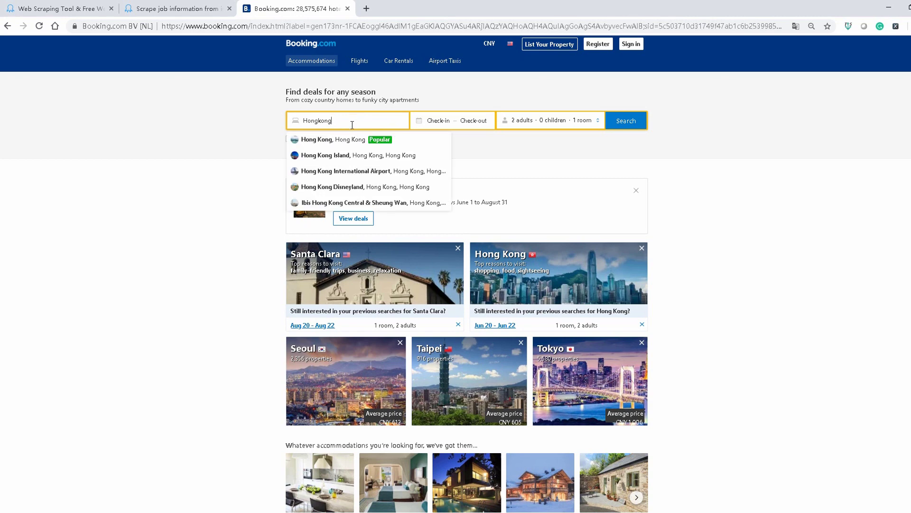
pyautogui.click(349, 143)
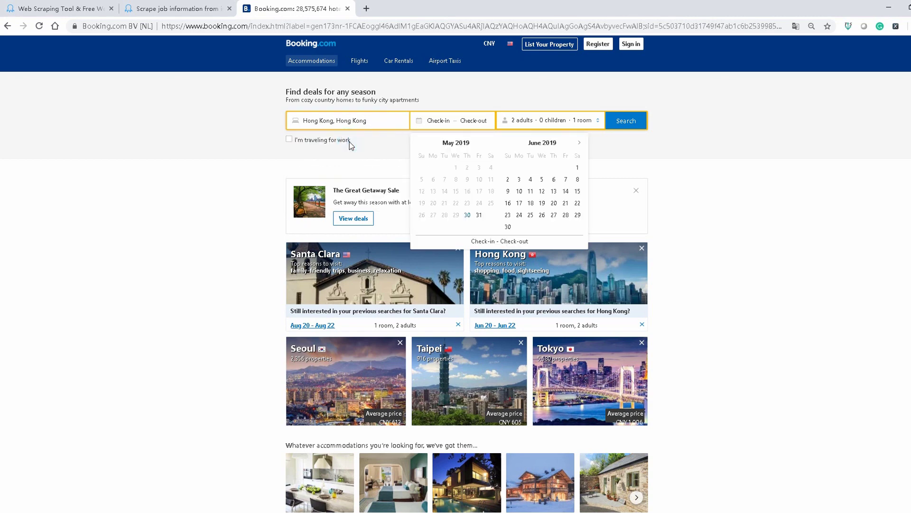
# Search stays from June 1 to June 8 and select the results page URL
pyautogui.click(577, 167)
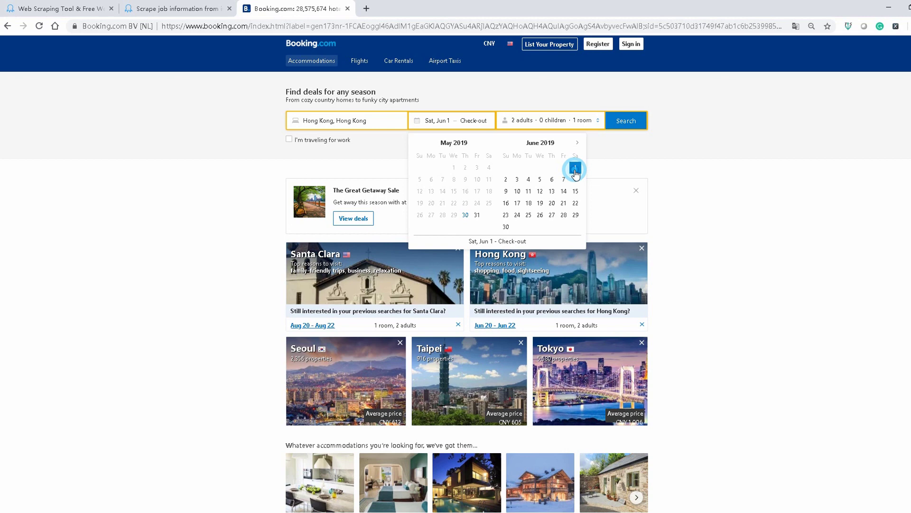
pyautogui.click(576, 180)
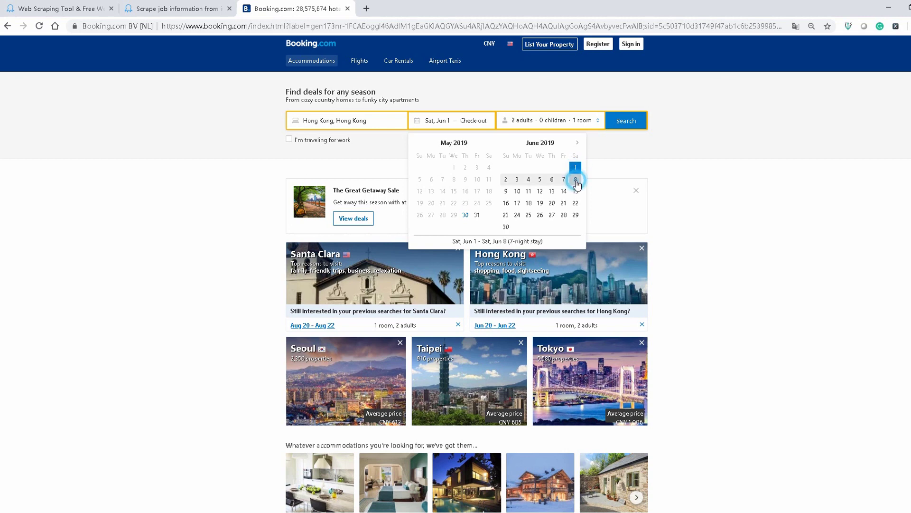
pyautogui.click(629, 126)
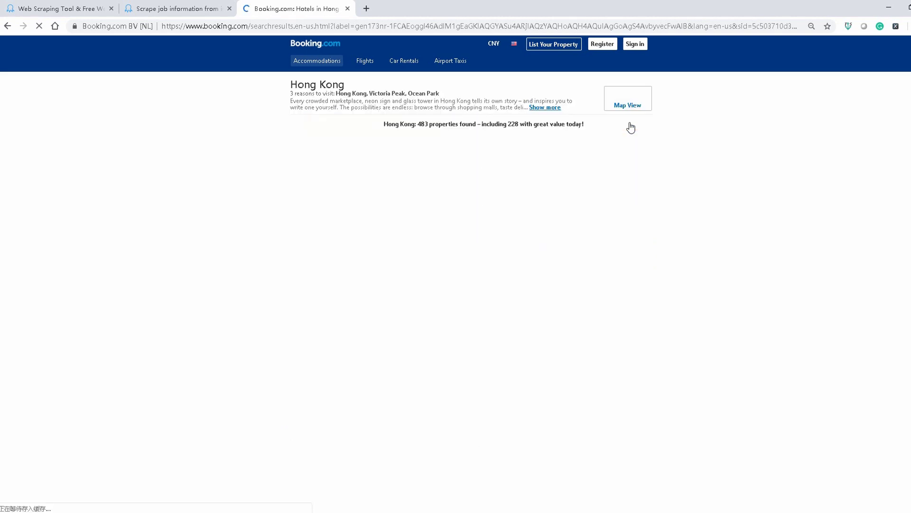
pyautogui.click(396, 27)
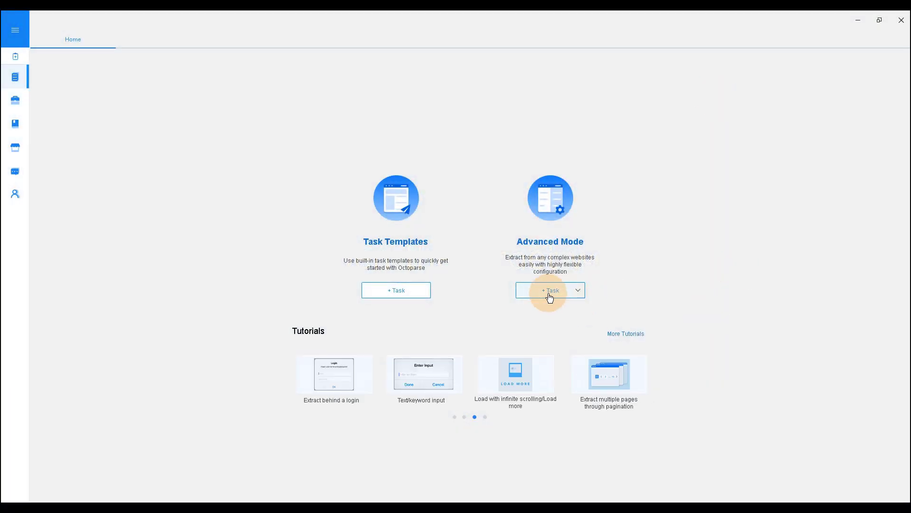
# Create an Advanced Mode task from the pasted Booking.com results URL and save it
pyautogui.click(549, 290)
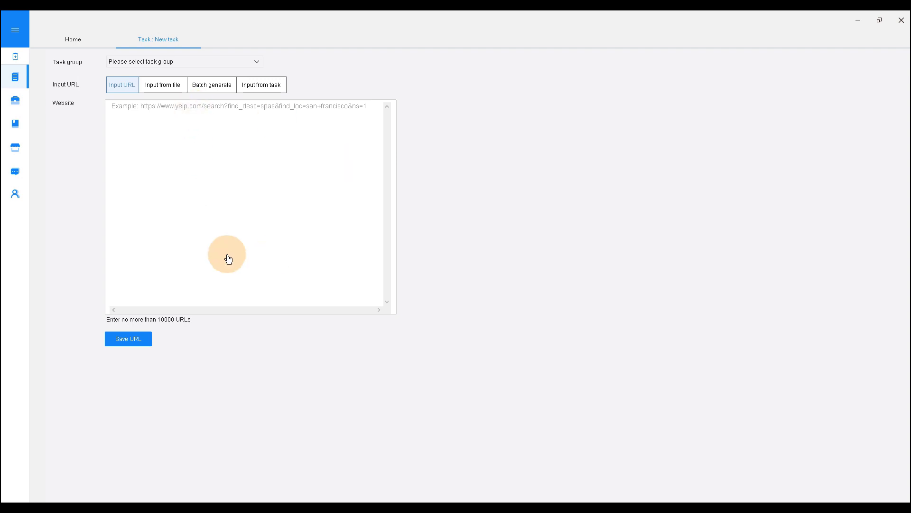
pyautogui.click(213, 106)
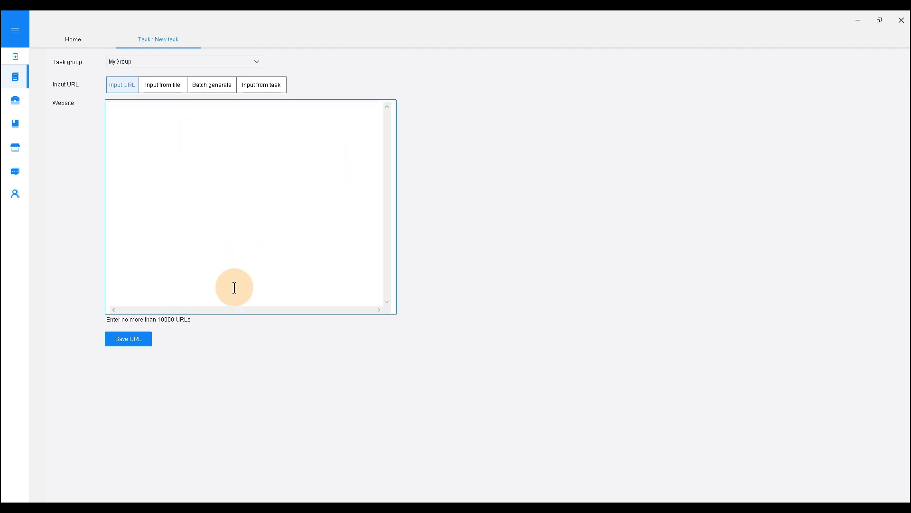
pyautogui.hotkey('ctrl', 'v')
pyautogui.click(144, 338)
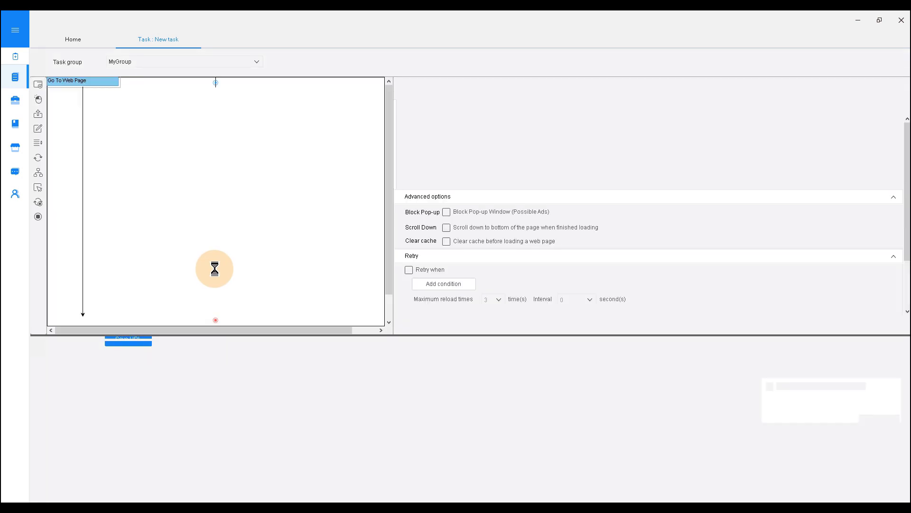
# Enlarge the built-in browser pane and scroll the loaded Hong Kong results page
pyautogui.moveTo(463, 335); pyautogui.dragTo(462, 157)
pyautogui.scroll(-1, 460, 154)
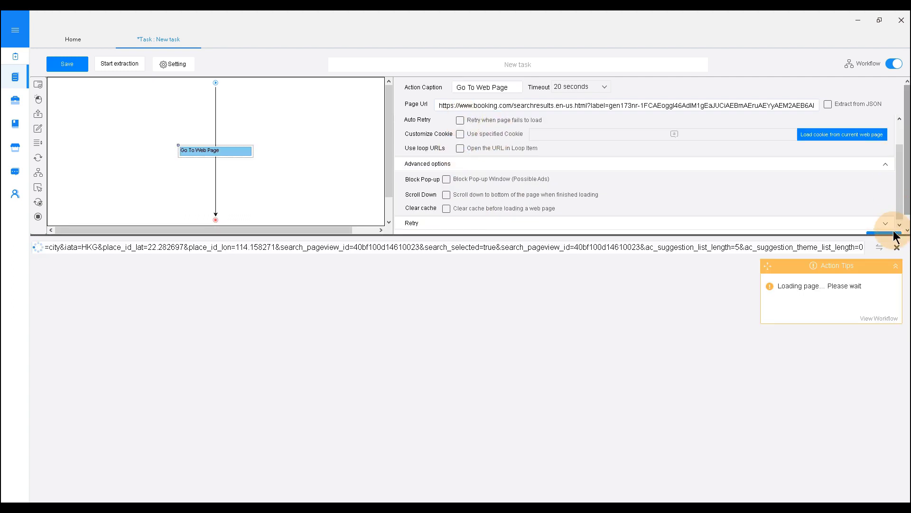
pyautogui.scroll(-1, 893, 227)
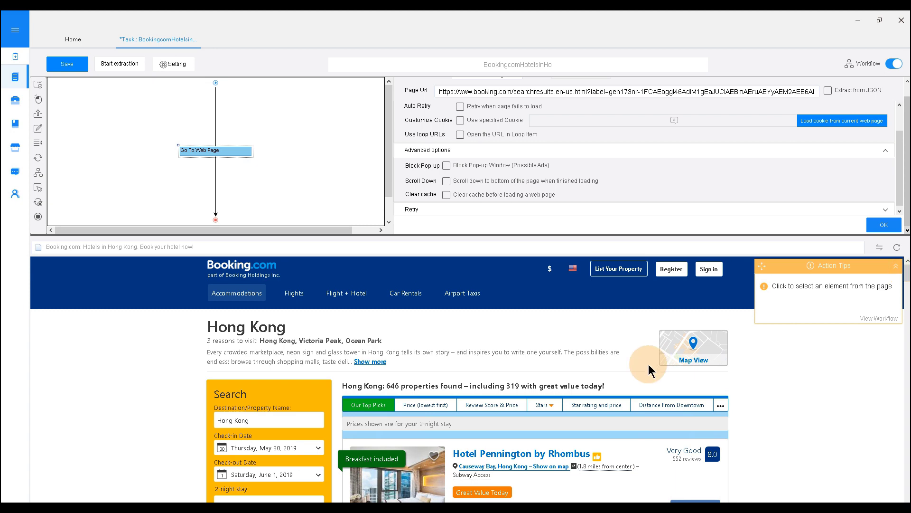
pyautogui.scroll(-3, 467, 406)
pyautogui.scroll(-15, 466, 408)
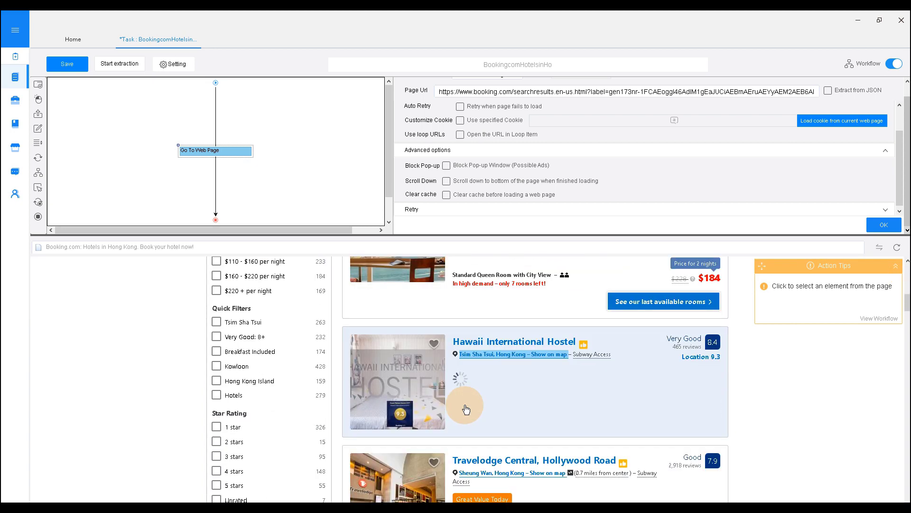
pyautogui.scroll(-15, 783, 441)
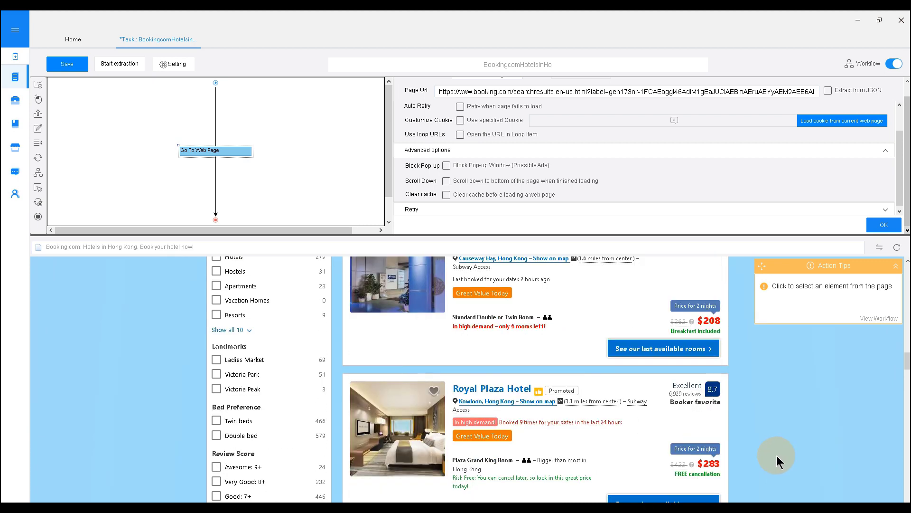
pyautogui.scroll(-3, 779, 463)
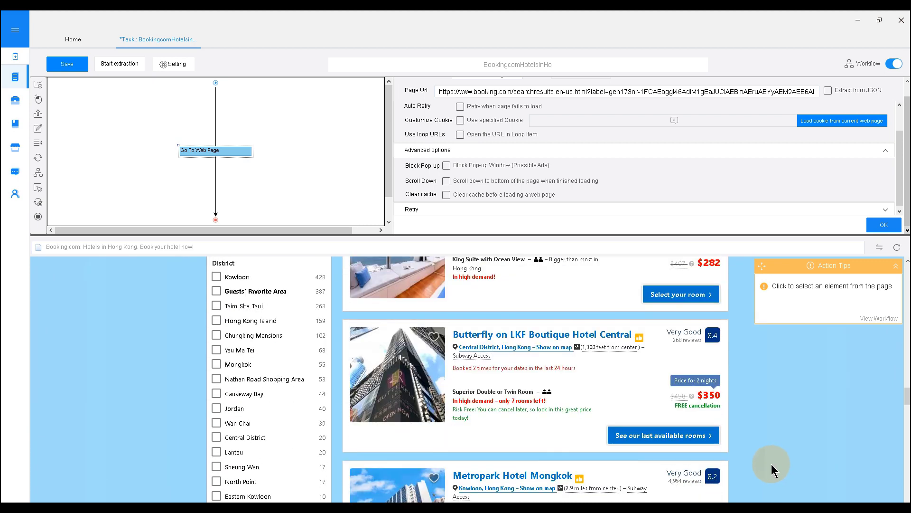
pyautogui.scroll(-15, 771, 464)
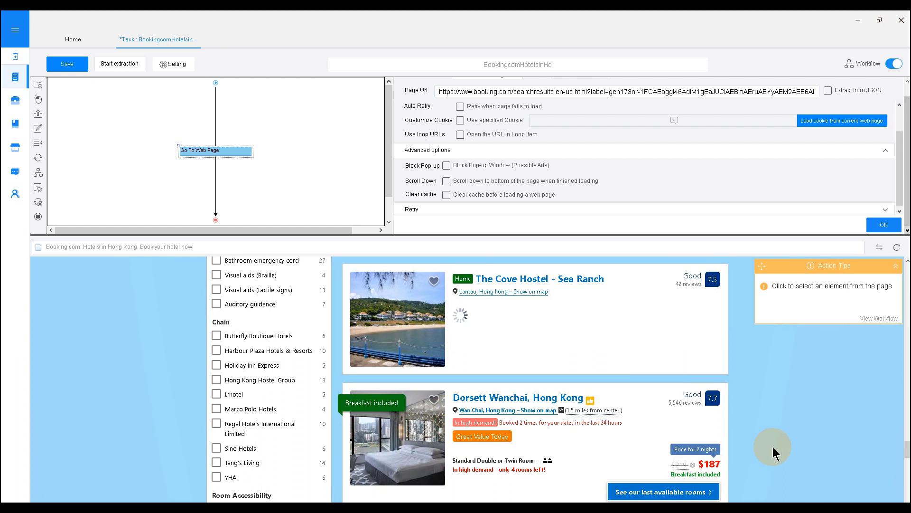
pyautogui.scroll(-6, 773, 446)
pyautogui.scroll(2, 773, 446)
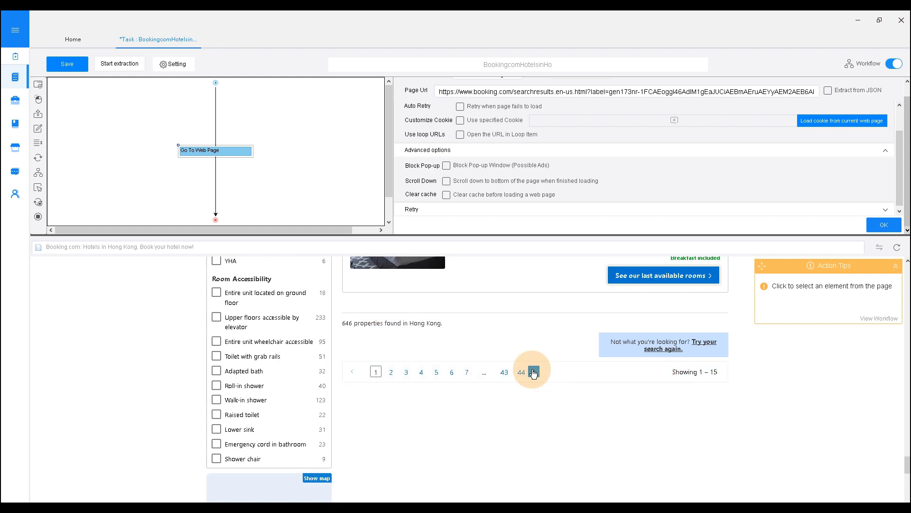
# Make the results' next-page arrow a looped Click to paginate step
pyautogui.click(534, 373)
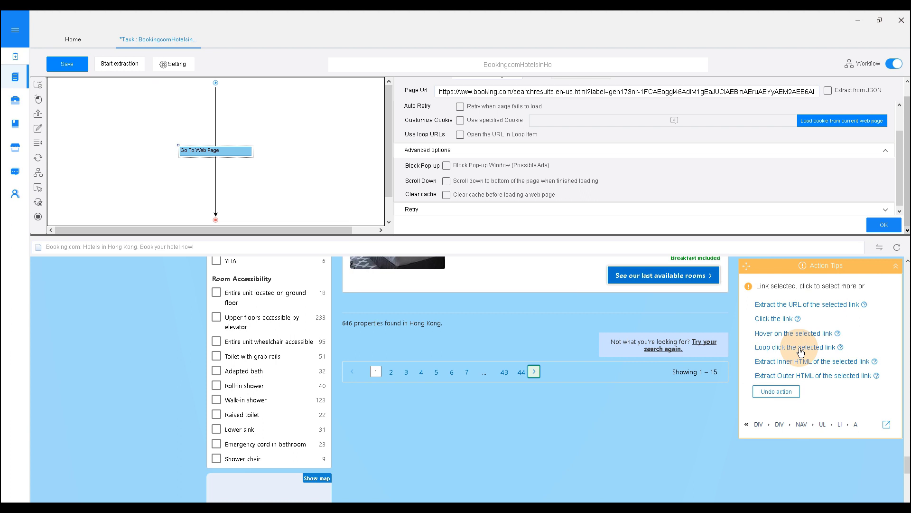
pyautogui.click(801, 351)
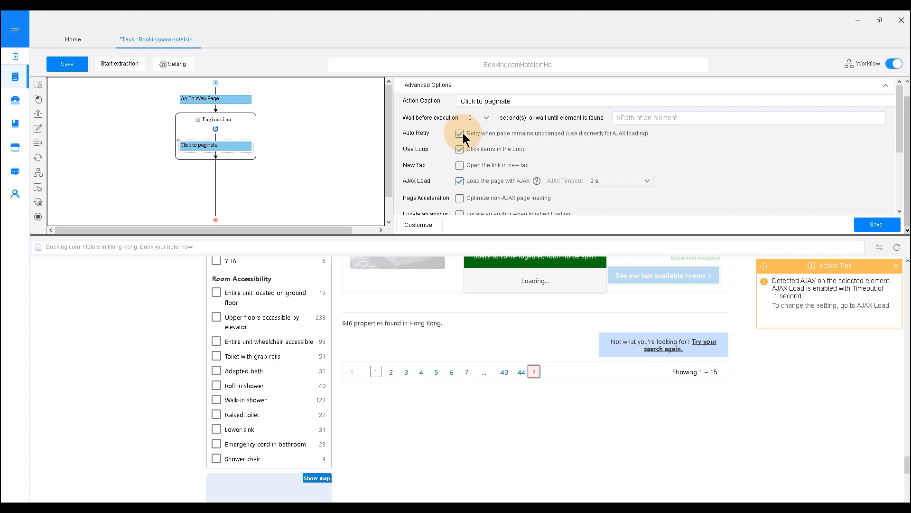
# Disable Auto Retry and set a 3-second AJAX timeout on the paginate step, then save
pyautogui.click(460, 134)
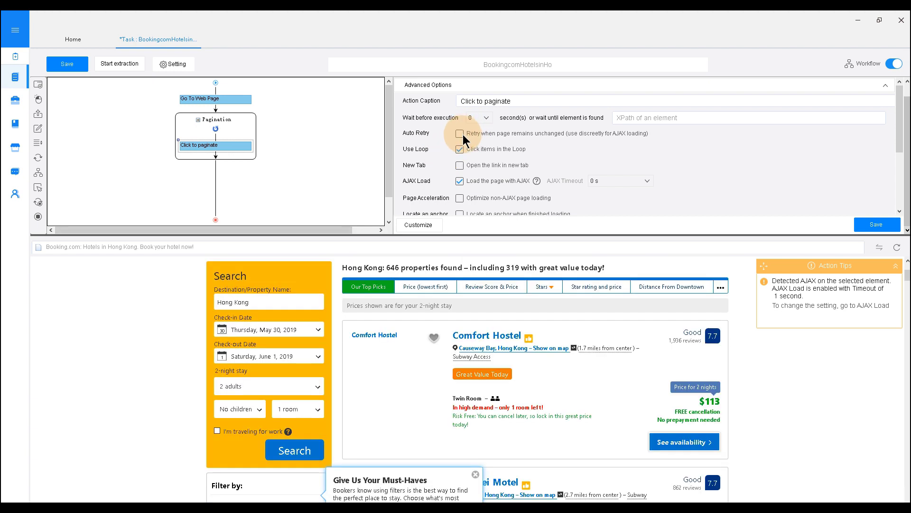
pyautogui.click(618, 180)
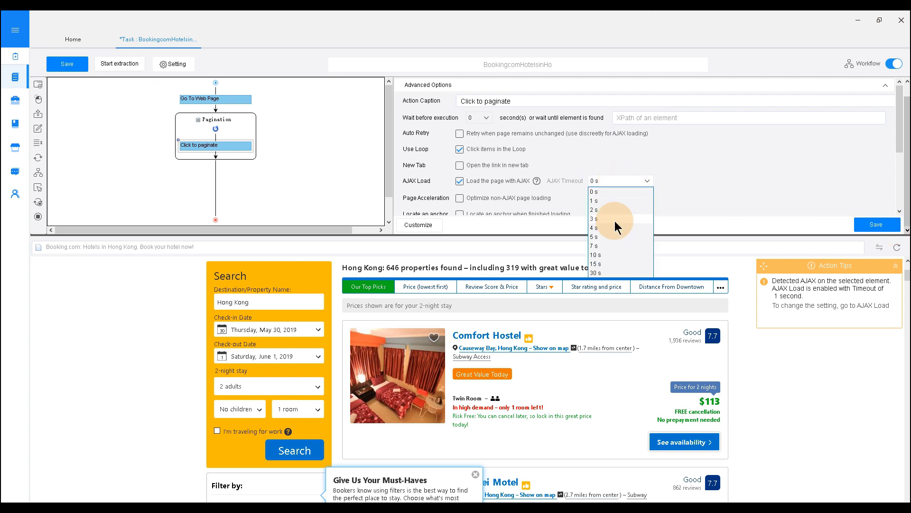
pyautogui.click(861, 220)
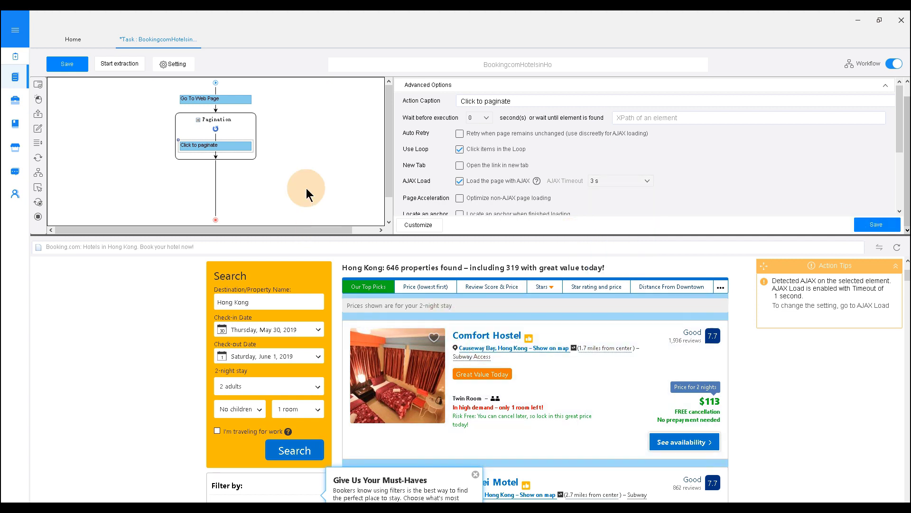
pyautogui.click(311, 156)
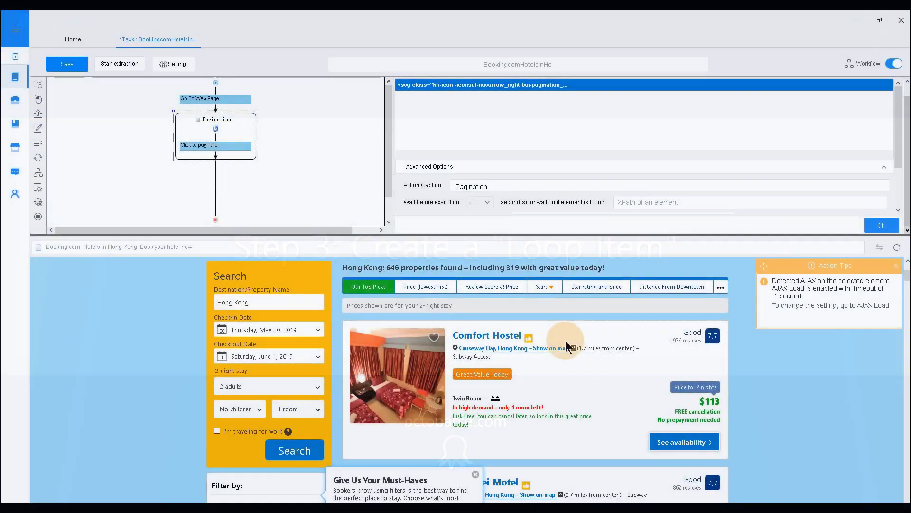
# Select the UP-OTEL and Royal Park Hotel titles to loop-click all 35 hotel titles
pyautogui.scroll(-15, 727, 418)
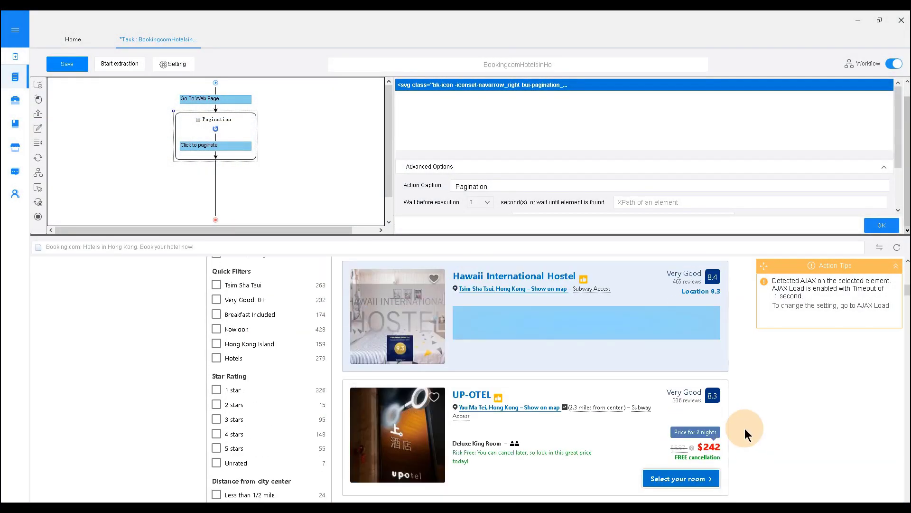
pyautogui.scroll(1, 760, 408)
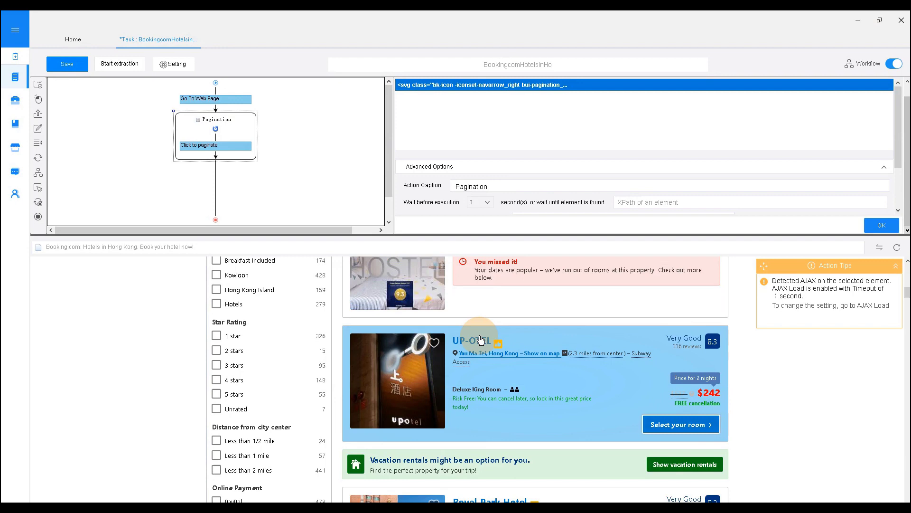
pyautogui.click(475, 342)
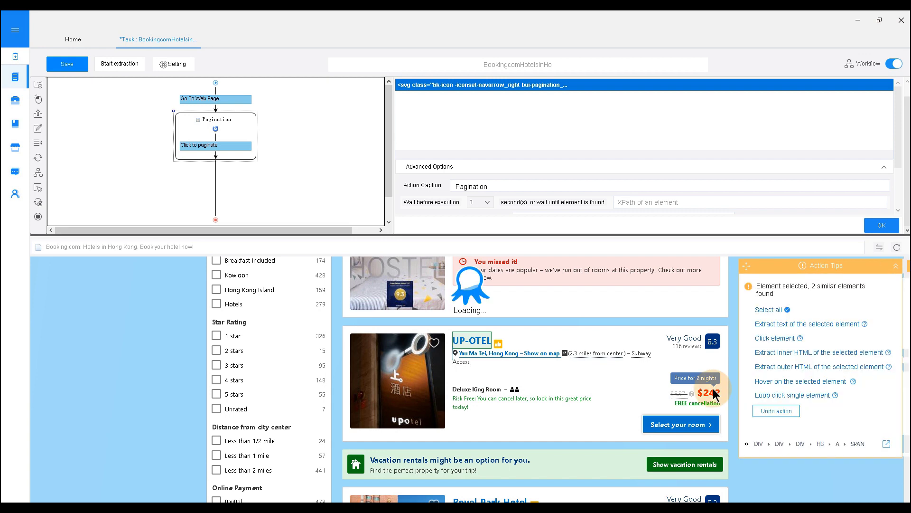
pyautogui.scroll(-4, 539, 391)
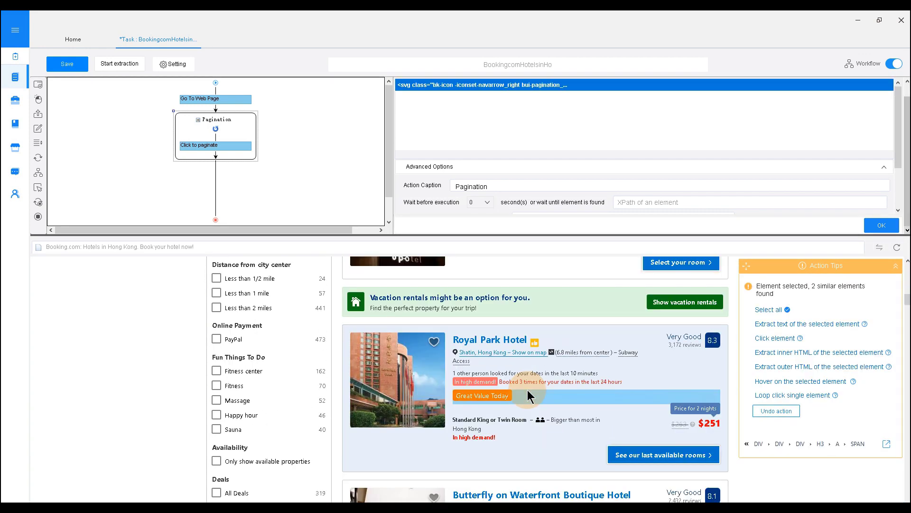
pyautogui.scroll(2, 527, 389)
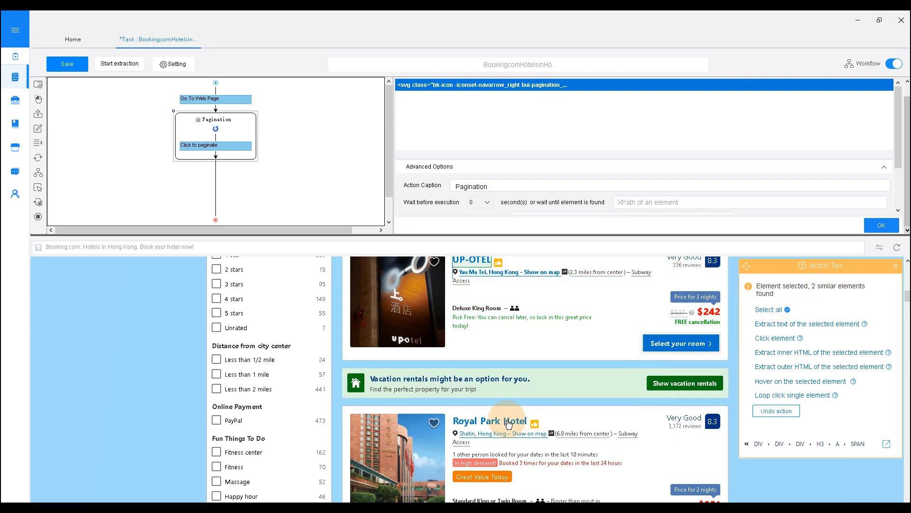
pyautogui.scroll(3, 506, 403)
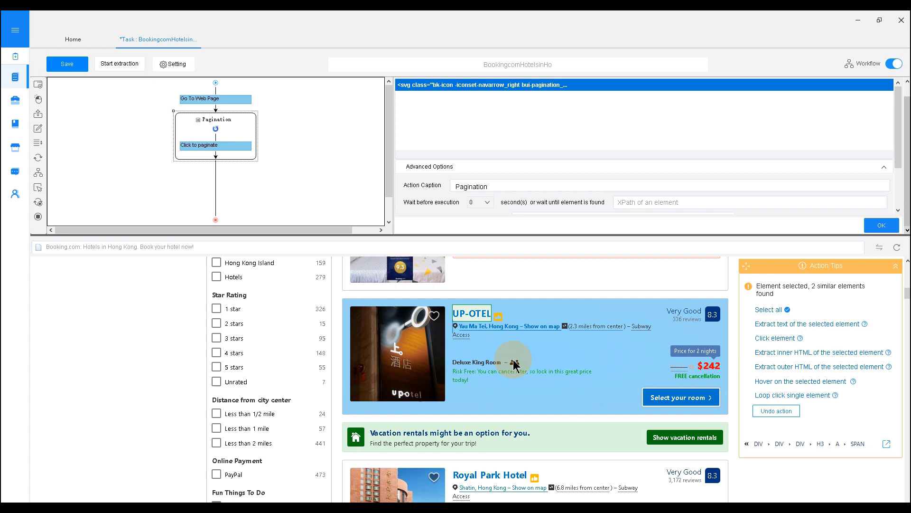
pyautogui.scroll(-2, 526, 377)
pyautogui.scroll(-2, 527, 380)
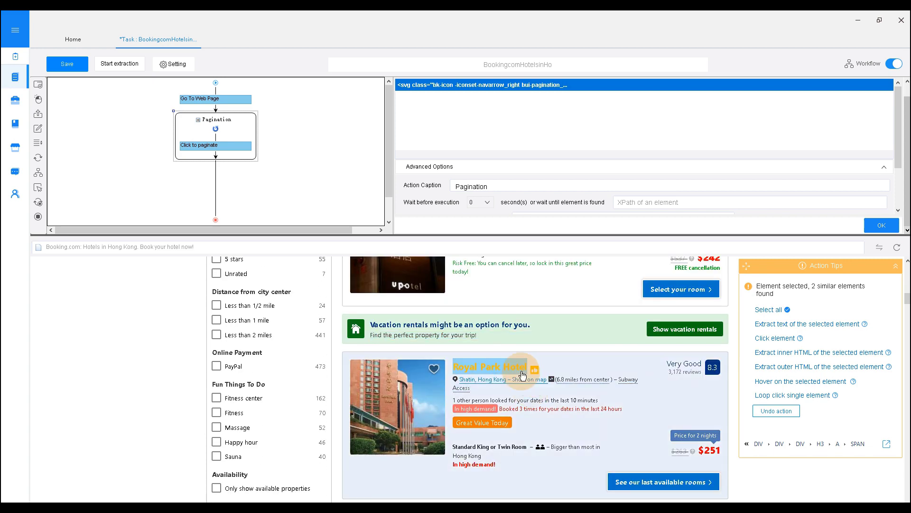
pyautogui.click(520, 371)
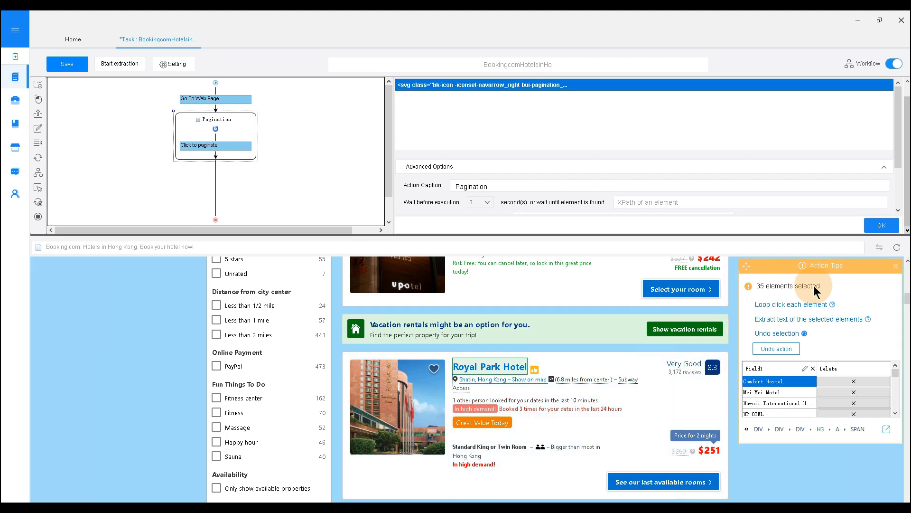
pyautogui.click(797, 310)
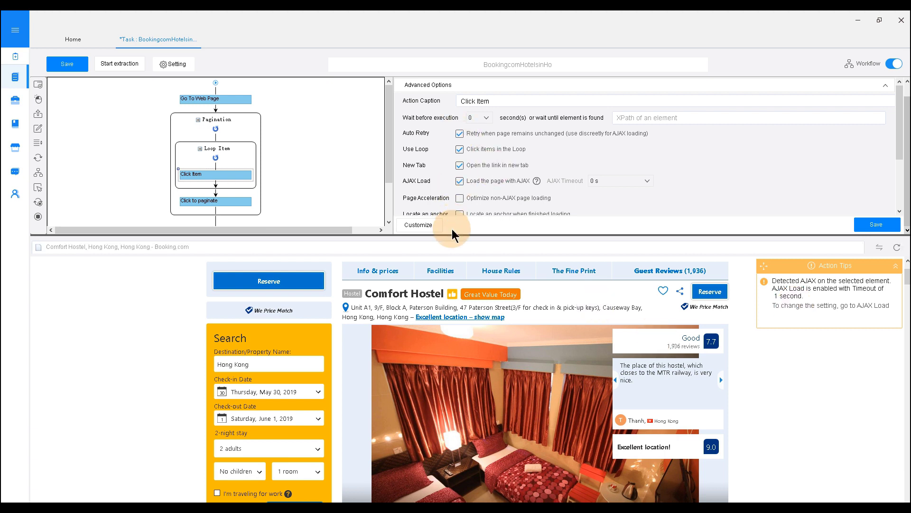
# Turn off AJAX Load in the Click Item step's advanced options and save
pyautogui.click(460, 134)
pyautogui.click(460, 181)
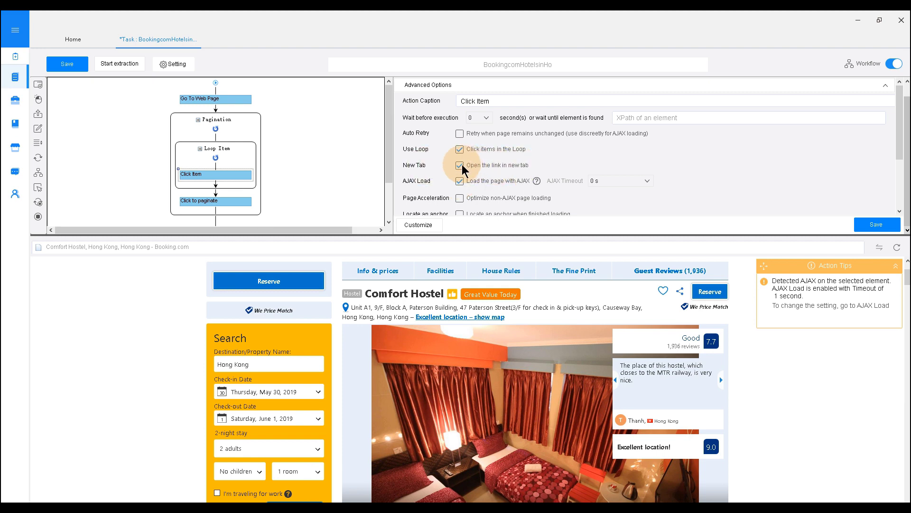
pyautogui.click(460, 181)
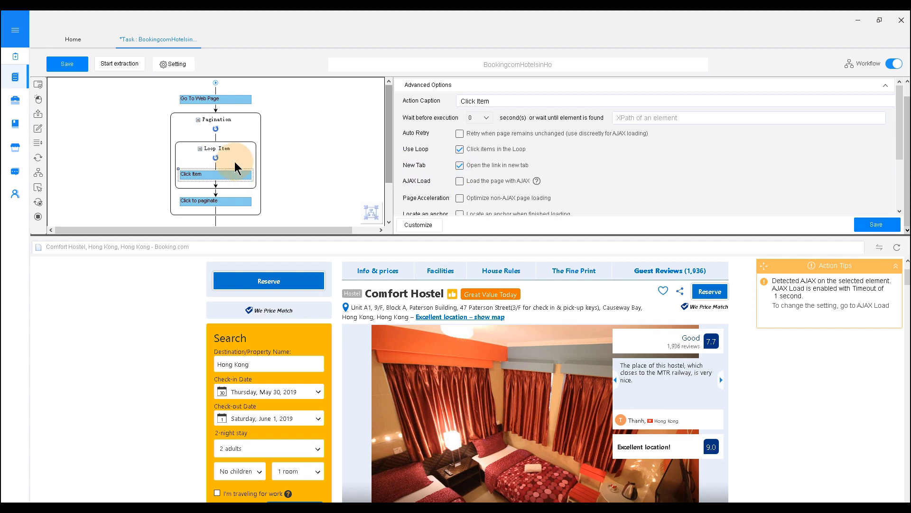
pyautogui.click(250, 172)
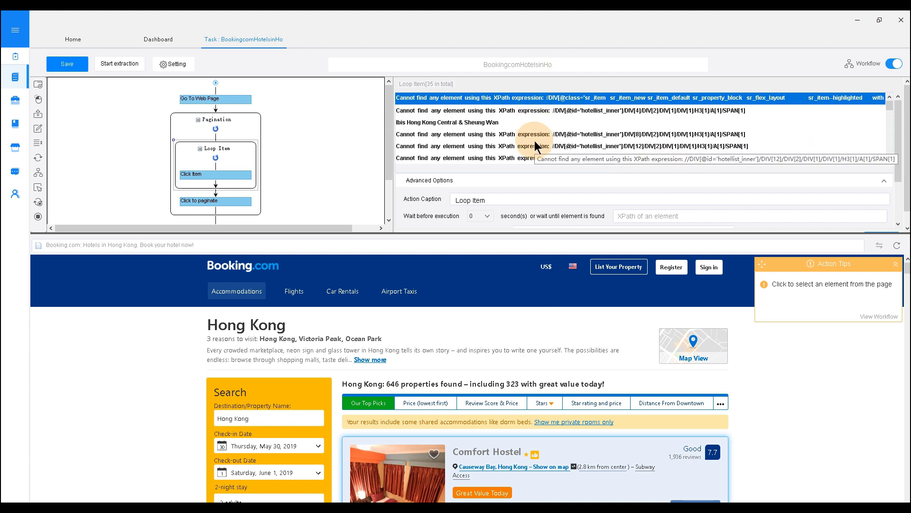
# Scroll the Loop Item's 35 fixed-list XPaths and expand the panel to reveal loop mode options
pyautogui.scroll(-3, 535, 141)
pyautogui.scroll(-3, 535, 140)
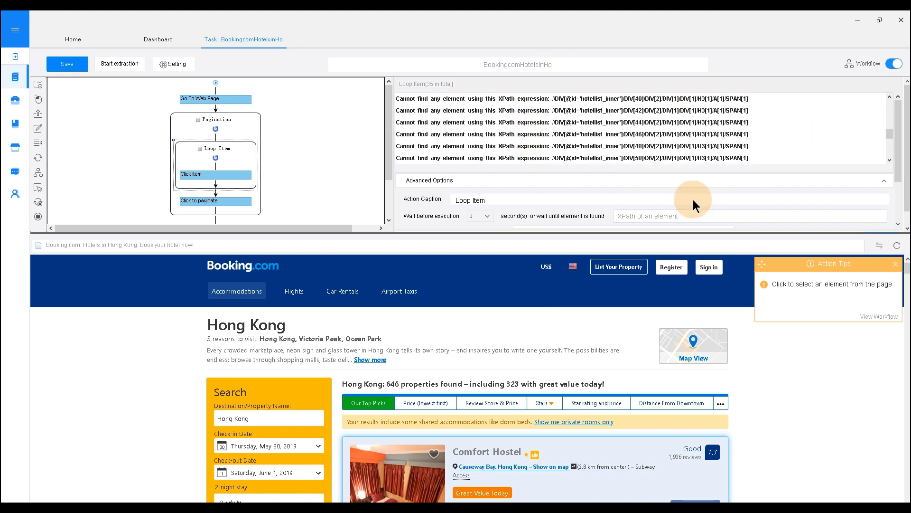
pyautogui.moveTo(636, 231); pyautogui.dragTo(633, 320)
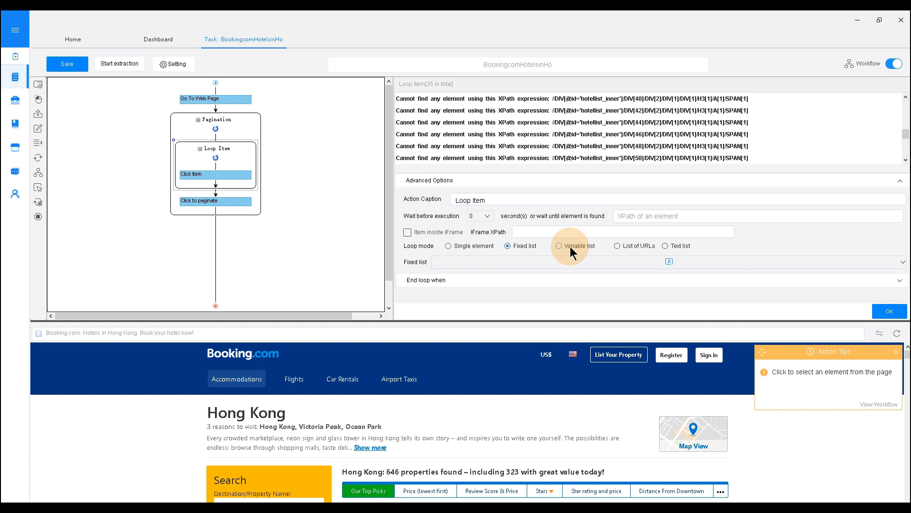
pyautogui.click(571, 252)
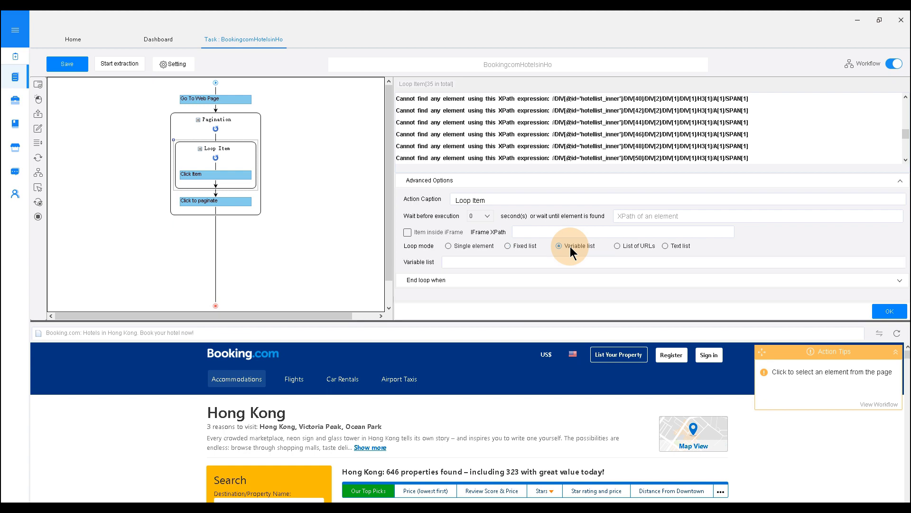
pyautogui.click(546, 260)
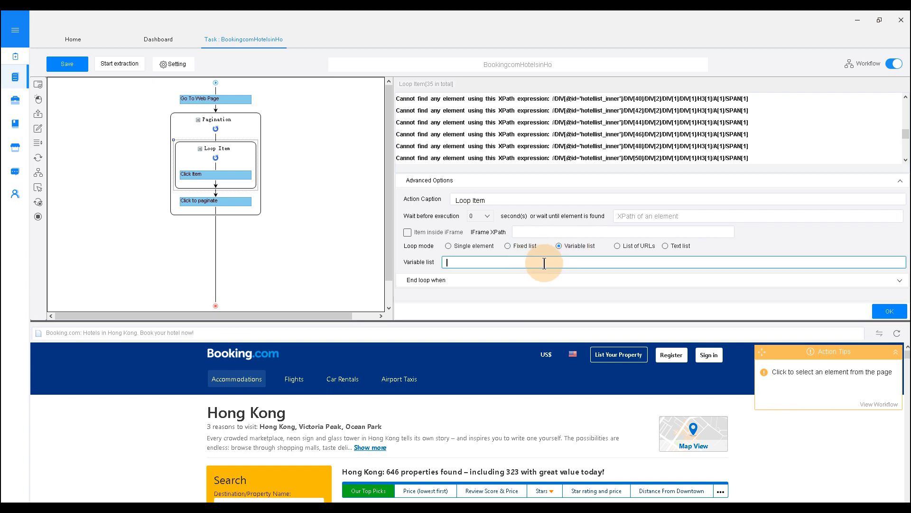
pyautogui.hotkey('alt', 'Tab')
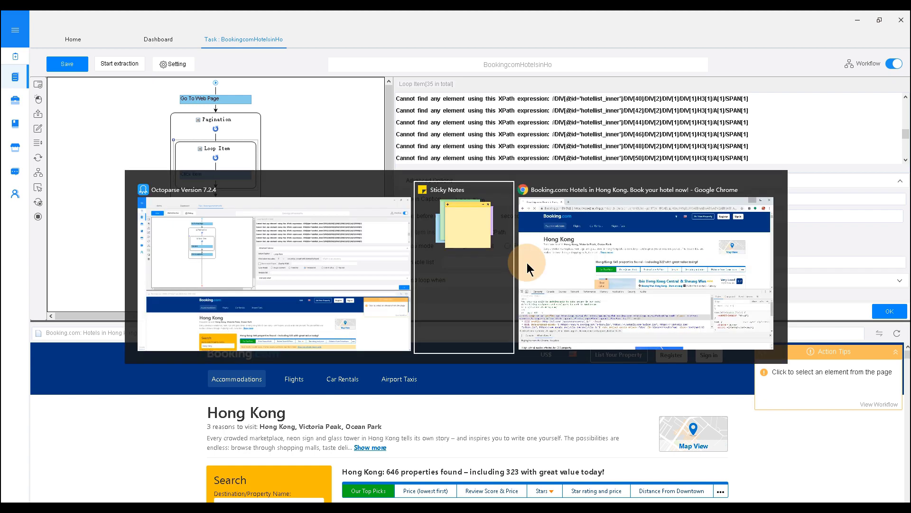
pyautogui.moveTo(668, 131); pyautogui.dragTo(526, 138)
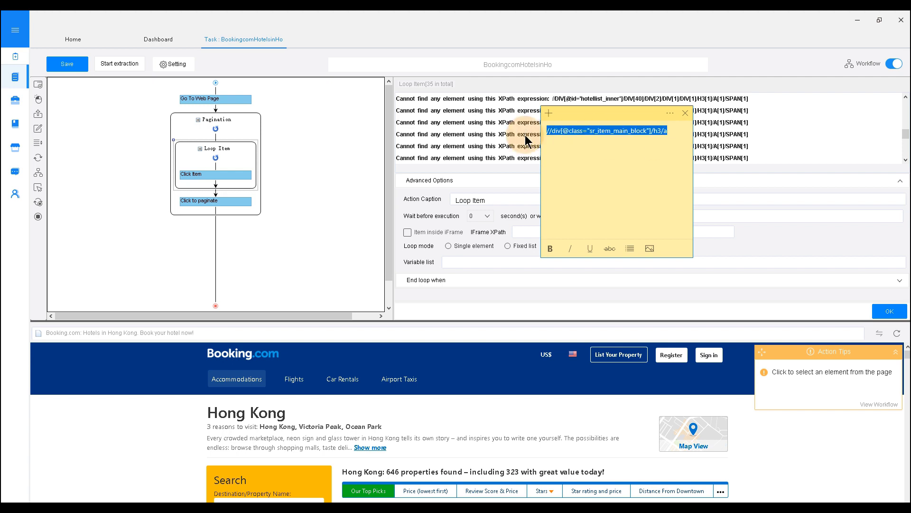
pyautogui.hotkey('ctrl', 'c')
pyautogui.click(504, 261)
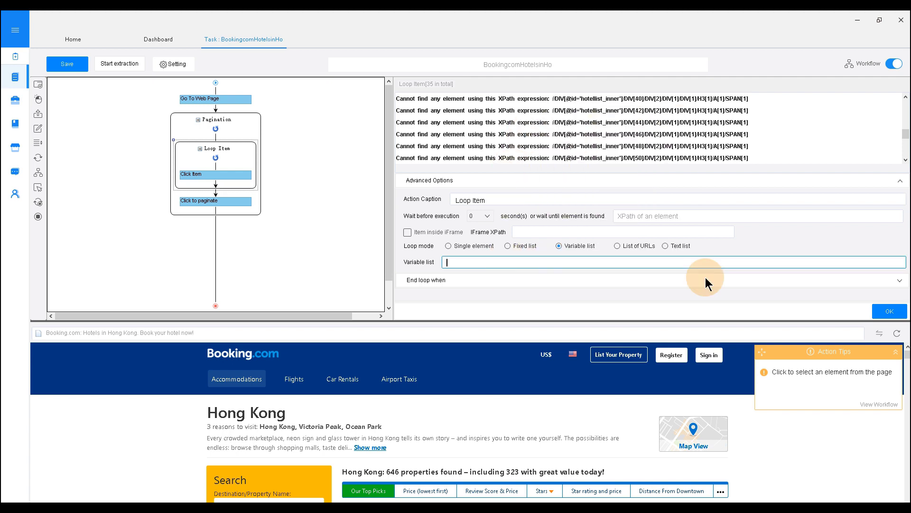
pyautogui.hotkey('ctrl', 'v')
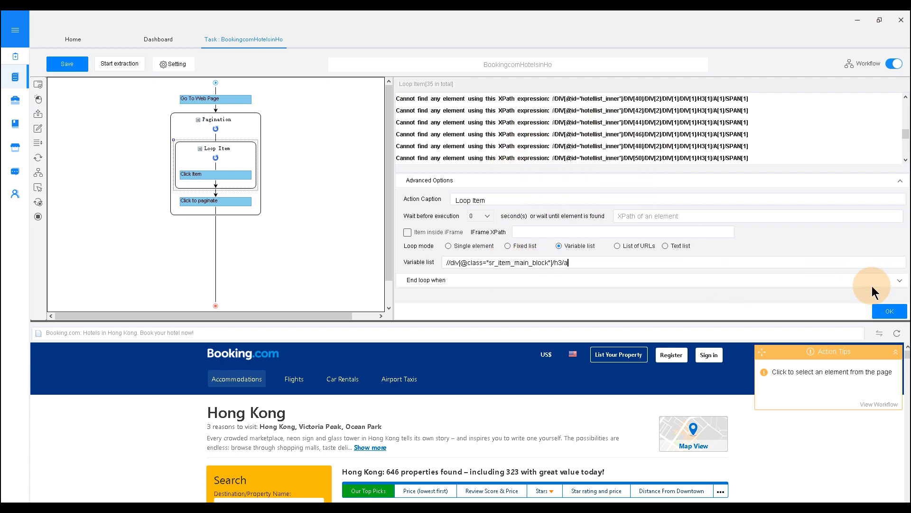
pyautogui.click(901, 311)
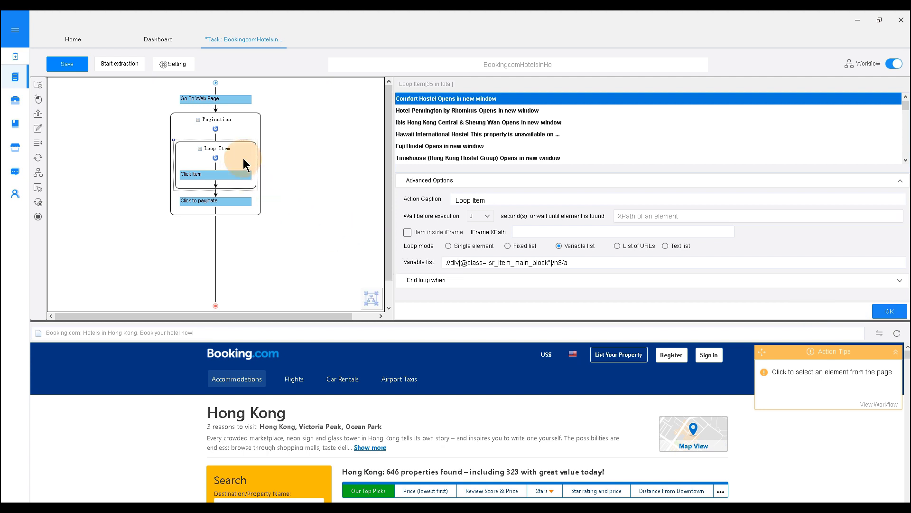
# Select the Click Item step and enlarge the browser showing the Four Seasons Hotel Hong Kong page
pyautogui.click(239, 177)
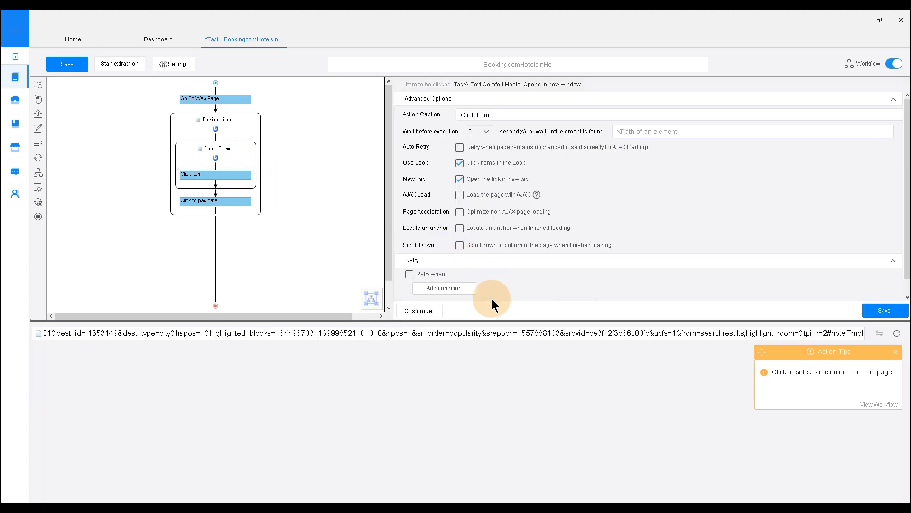
pyautogui.moveTo(502, 320); pyautogui.dragTo(505, 233)
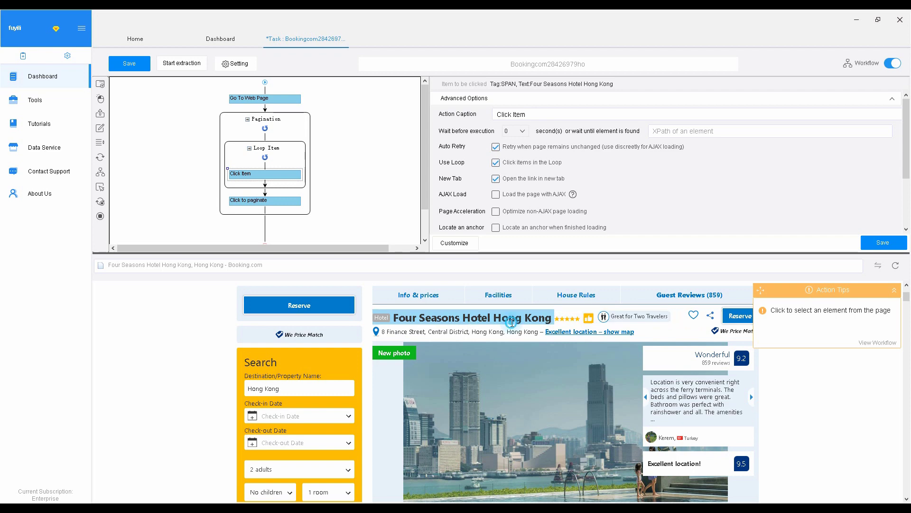
# Extract the hotel name from the detail page as a field named Title
pyautogui.click(512, 324)
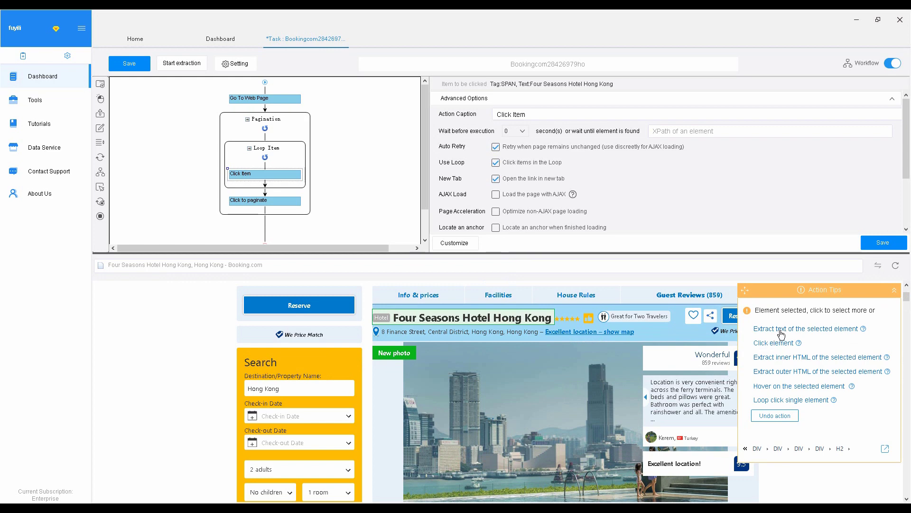
pyautogui.click(779, 329)
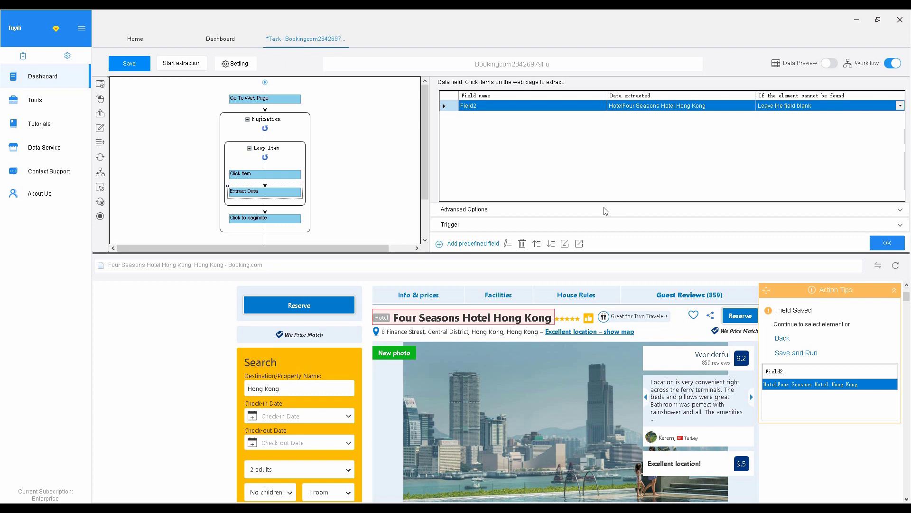
pyautogui.click(510, 109)
pyautogui.click(500, 116)
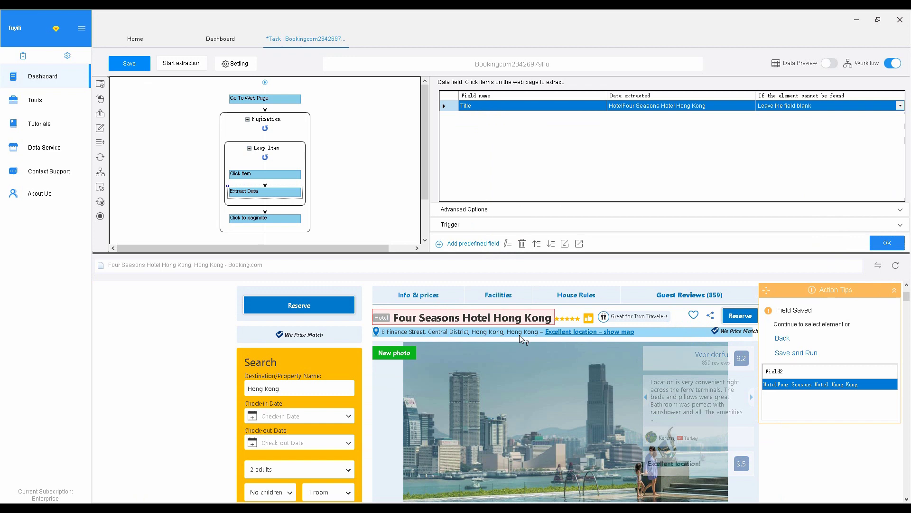
# Add the hotel's street address and its 9.2 review score as extracted fields
pyautogui.click(521, 336)
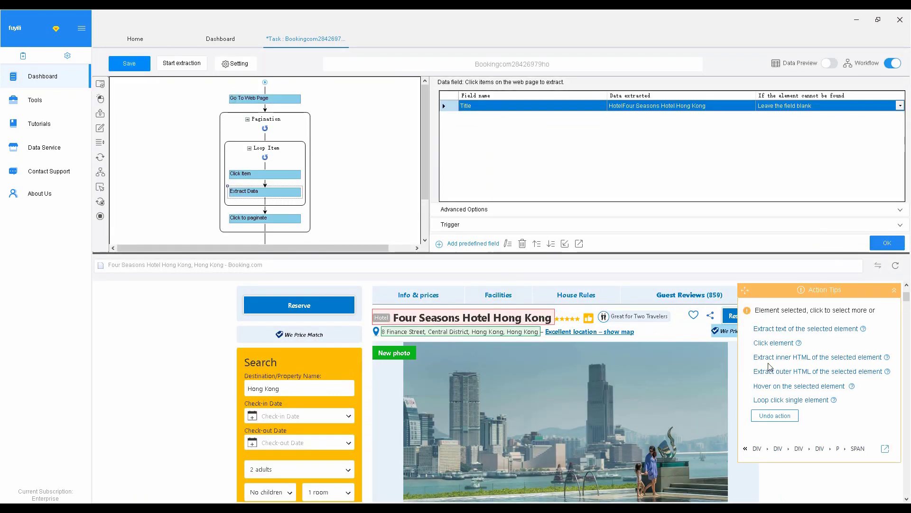
pyautogui.click(777, 330)
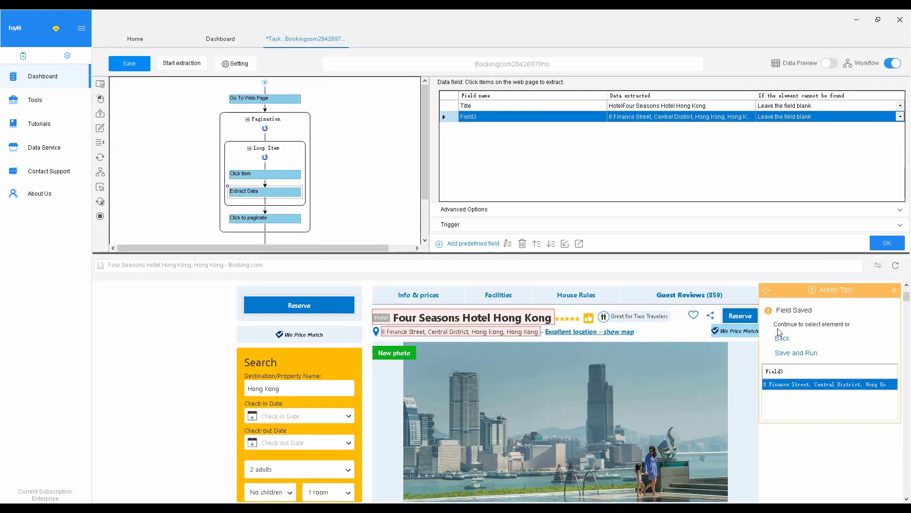
pyautogui.scroll(-1, 645, 334)
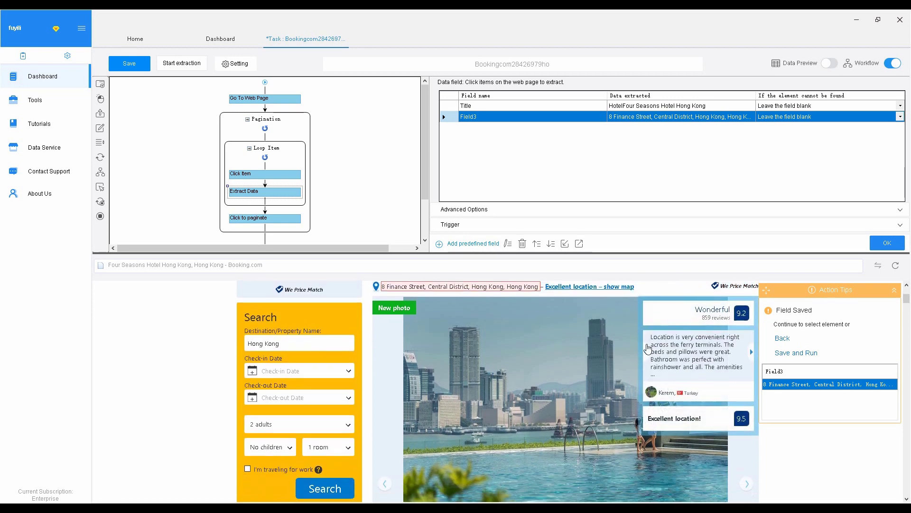
pyautogui.click(742, 317)
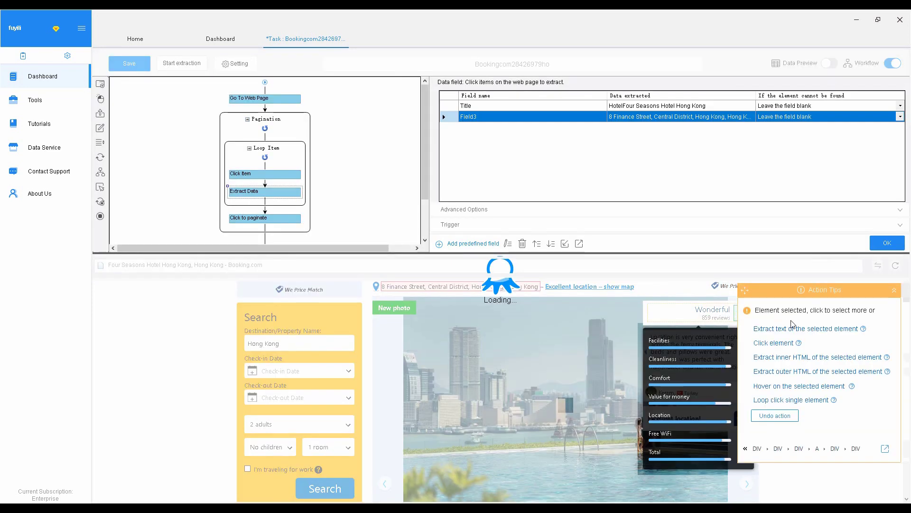
pyautogui.click(790, 327)
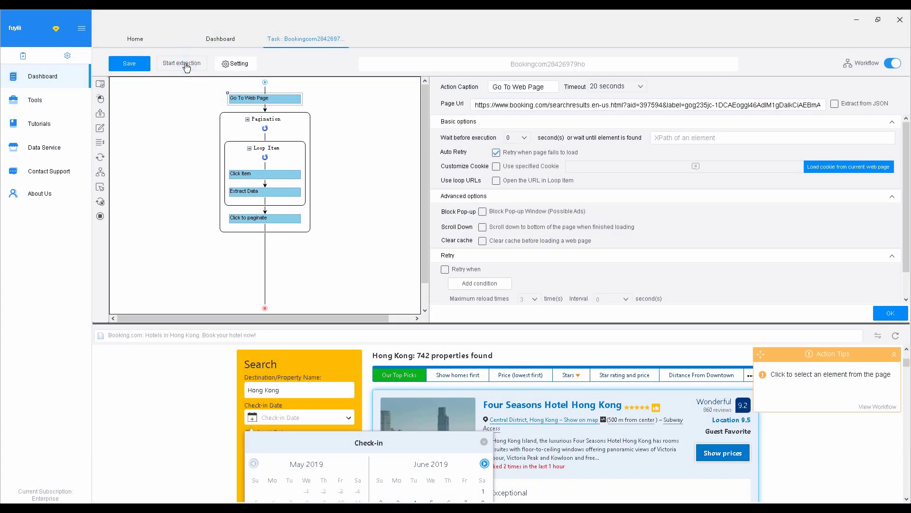
# Launch the scraping task as a local extraction run
pyautogui.click(185, 64)
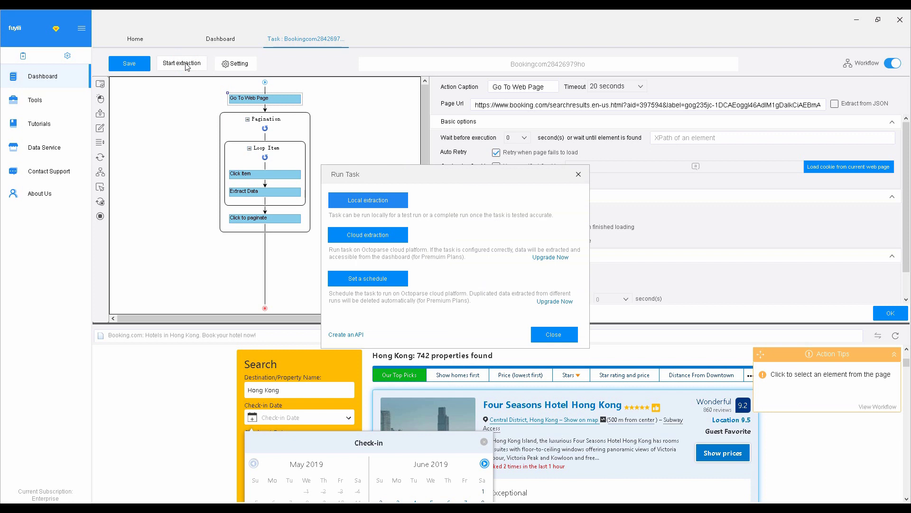
pyautogui.click(373, 205)
pyautogui.click(373, 205)
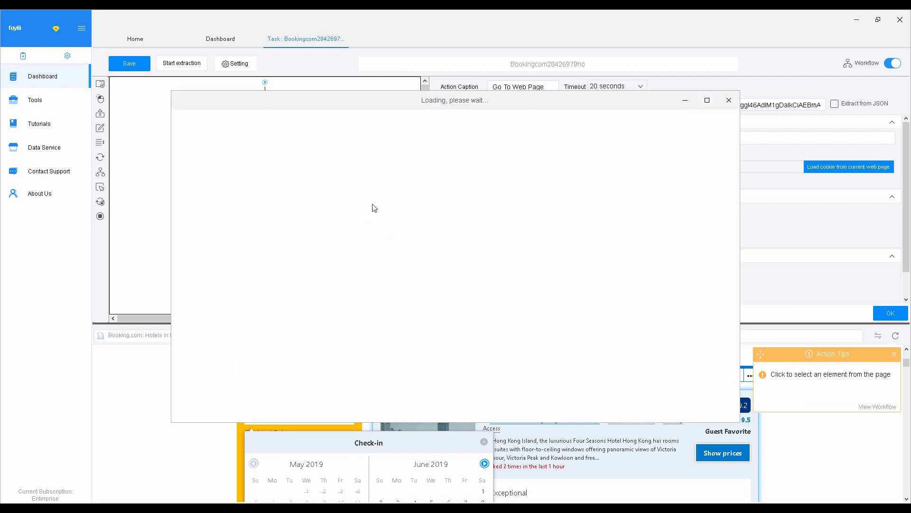